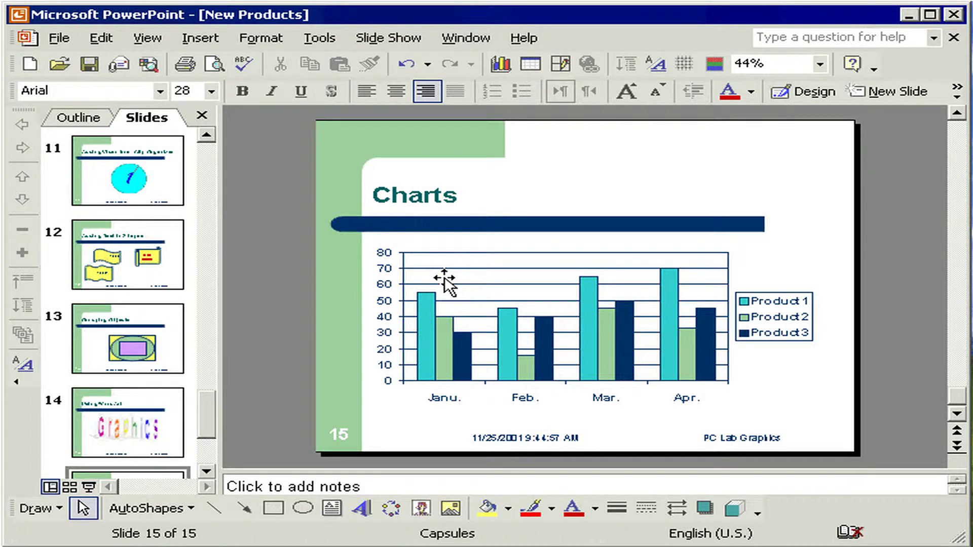
Double-click the slide 15 column chart to edit it in Microsoft Graph
double_click(445, 284)
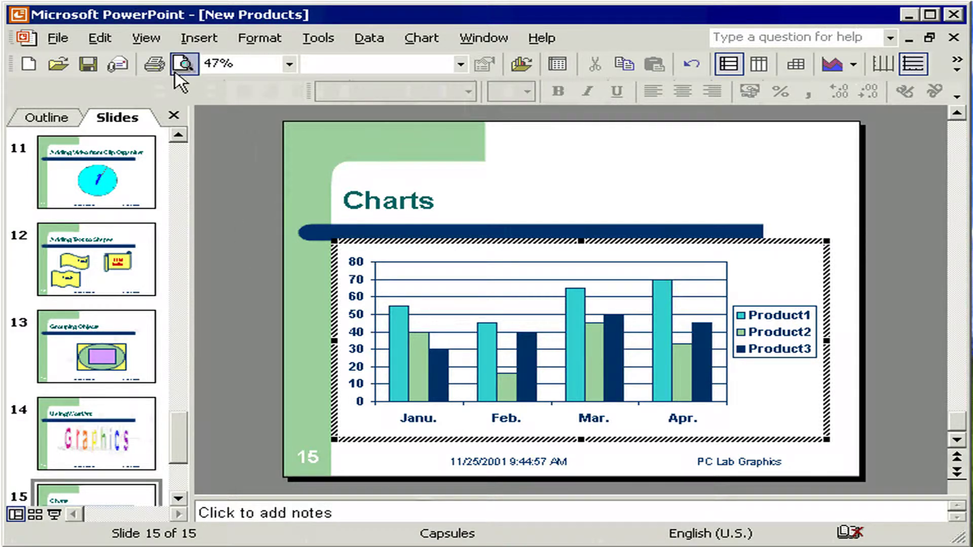
In the datasheet, change Product1's Janu. value from 55 to 60
click(146, 38)
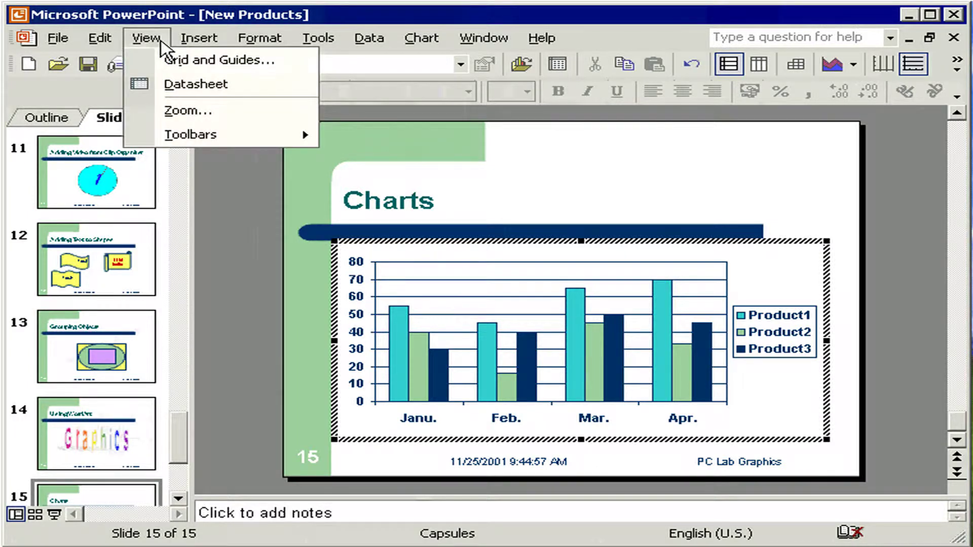
key(Escape)
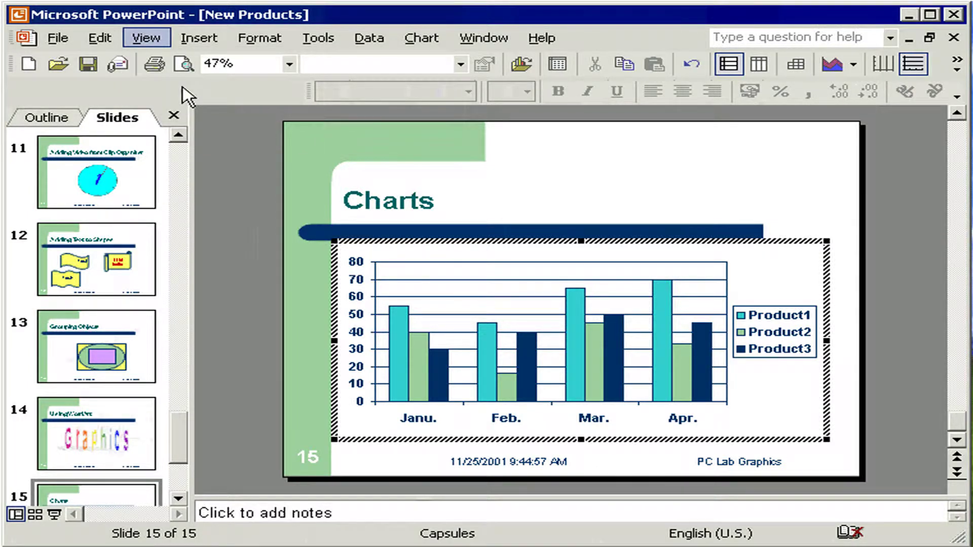
click(557, 65)
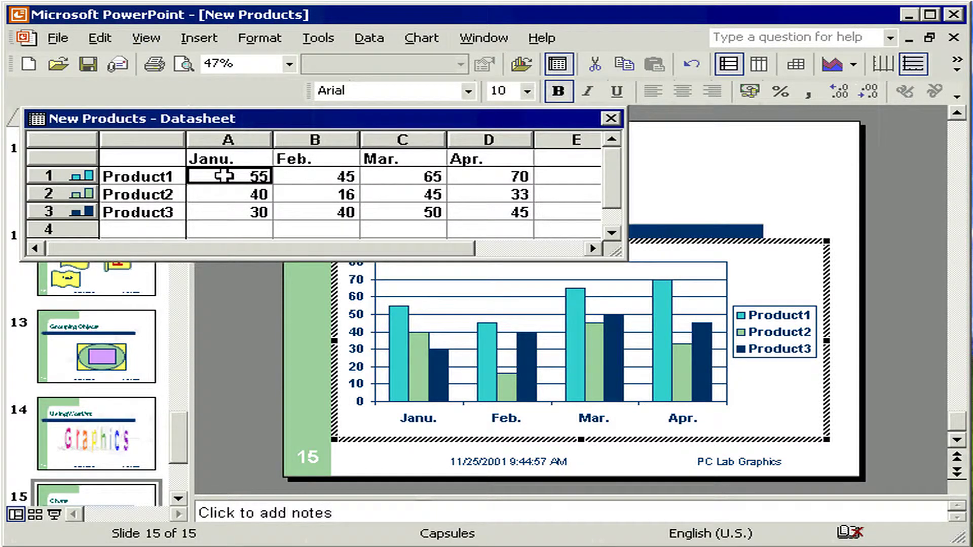
text(60)
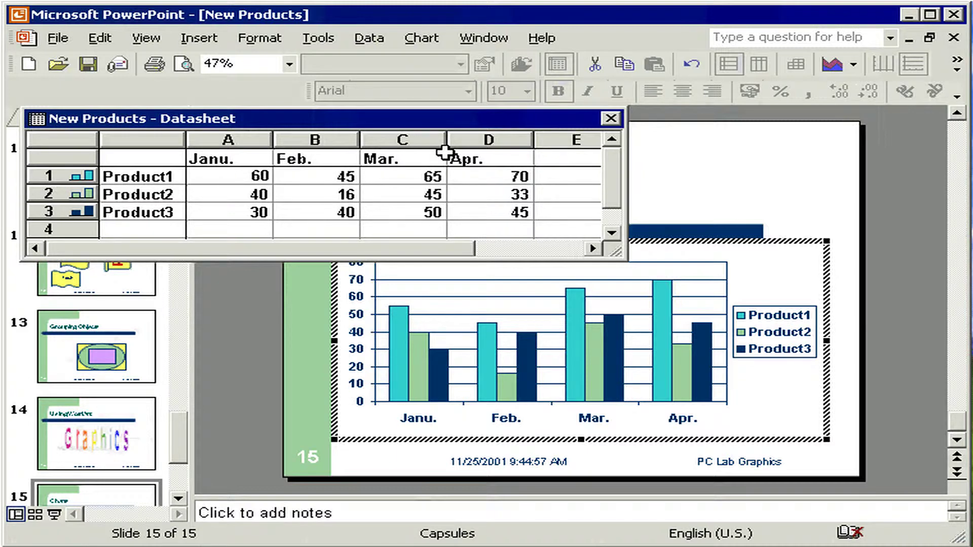
click(610, 119)
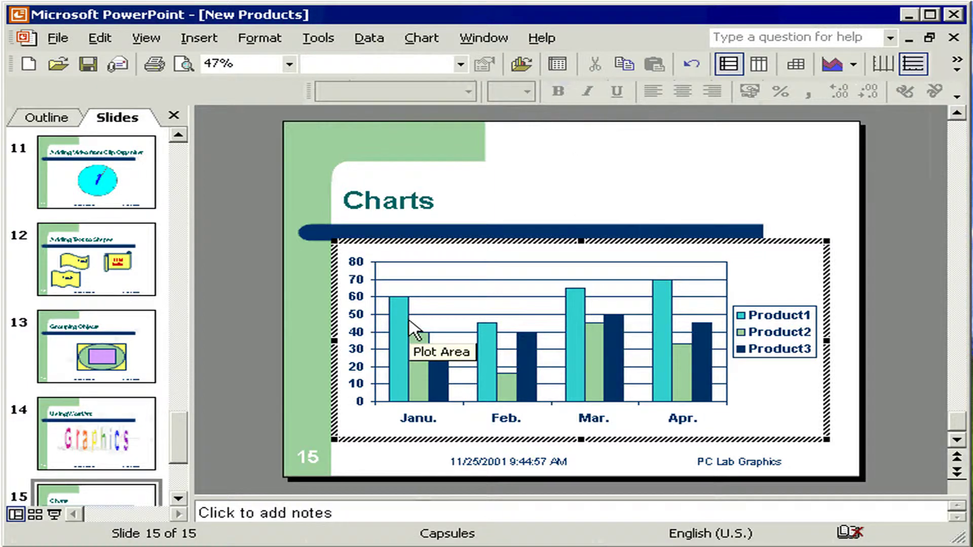
mouse_move(398, 334)
mouse_move(661, 304)
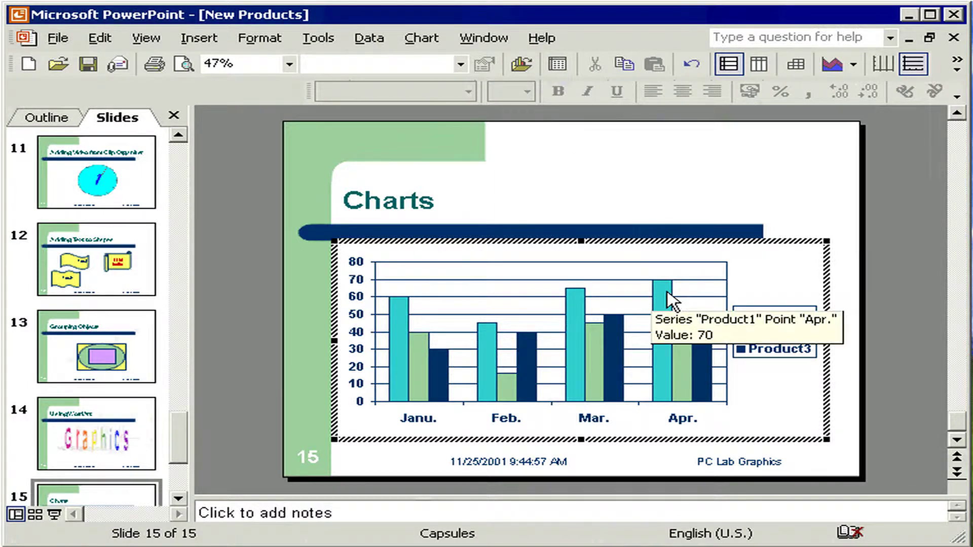
Fill the whole Product1 series with orange through Format Data Series
right_click(667, 293)
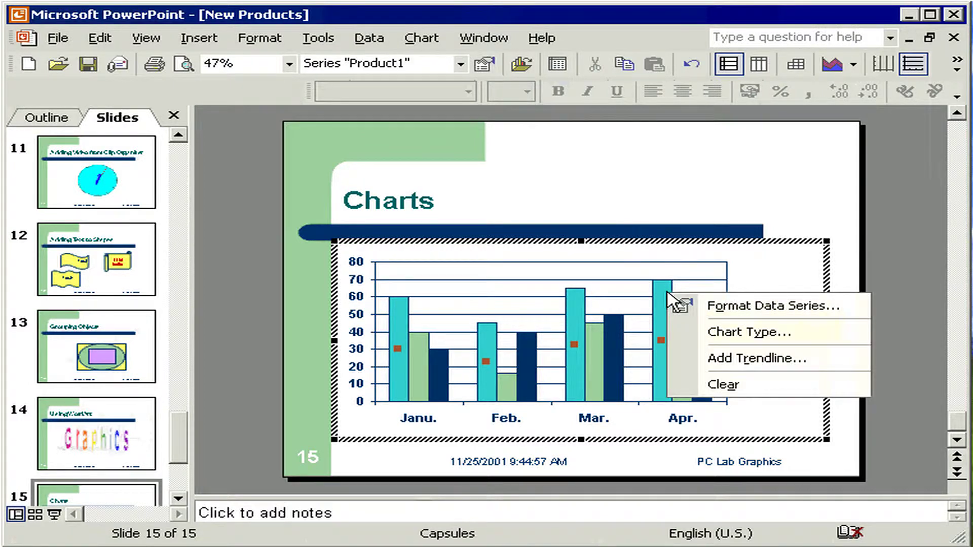
click(670, 300)
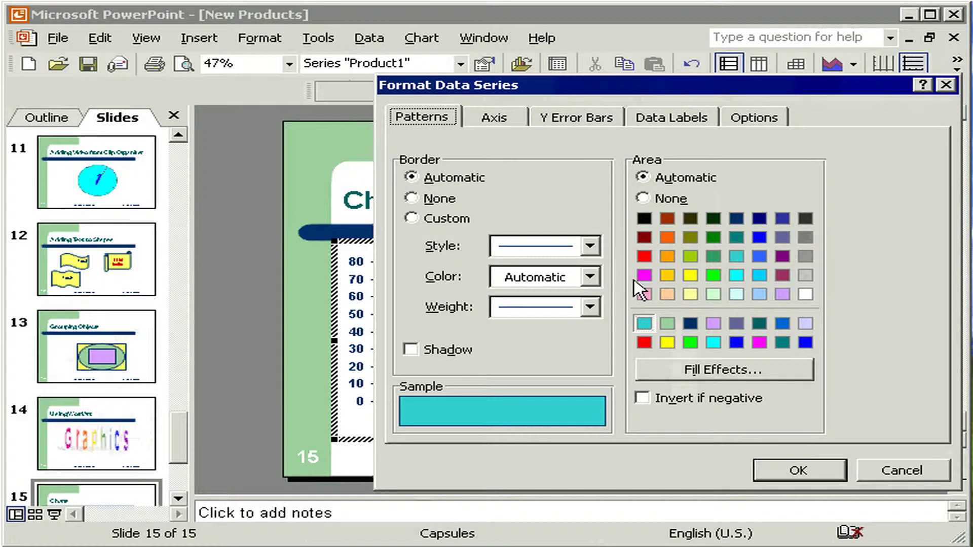
click(667, 237)
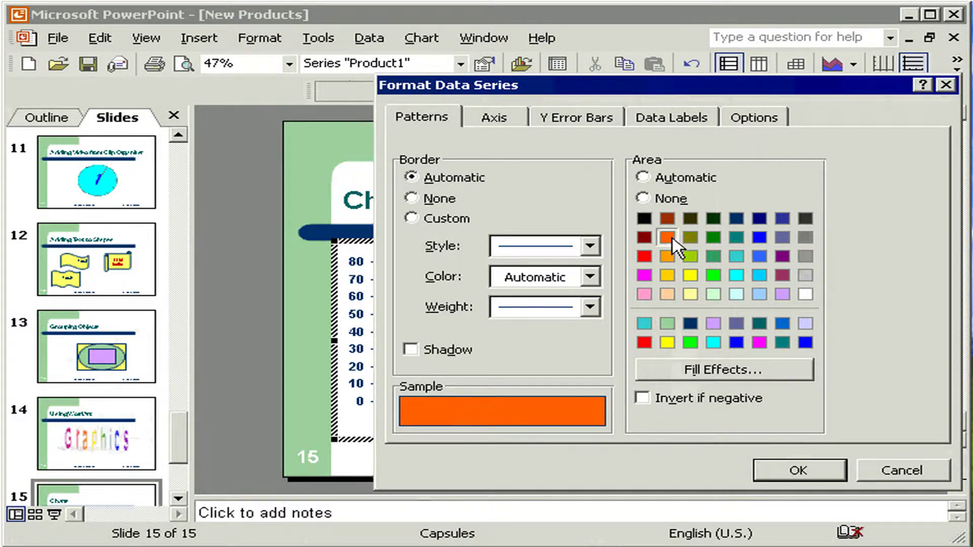
key(Return)
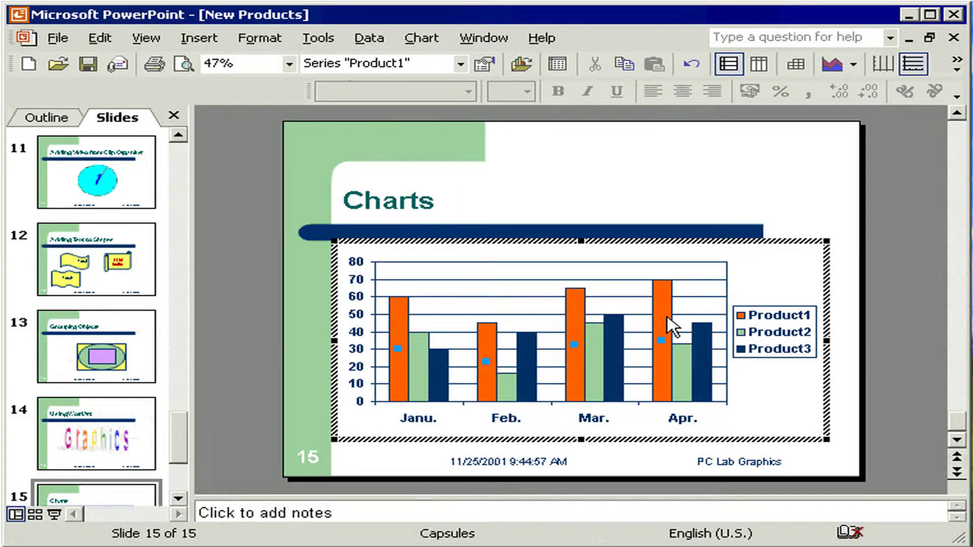
click(375, 420)
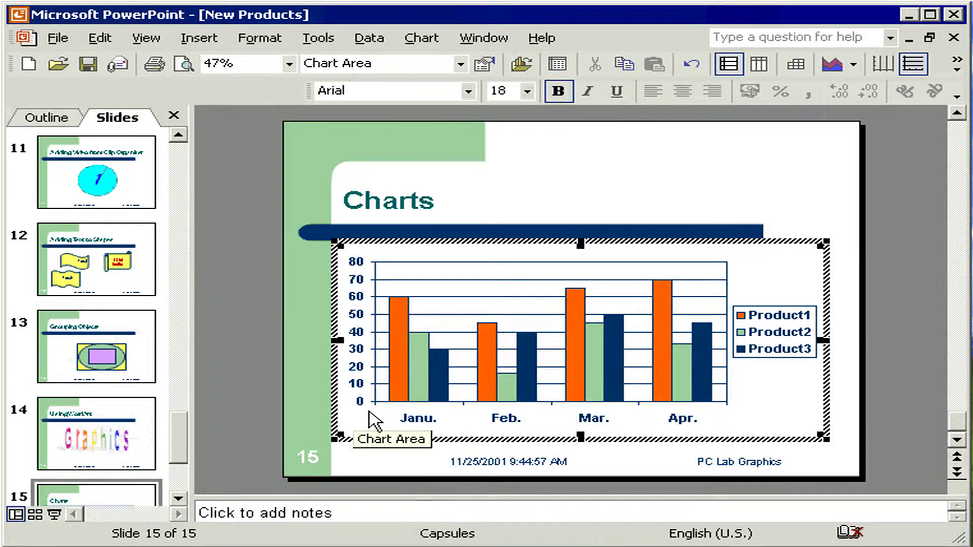
Fill just the Apr. Product1 data point yellow, leaving the other bars orange
click(664, 325)
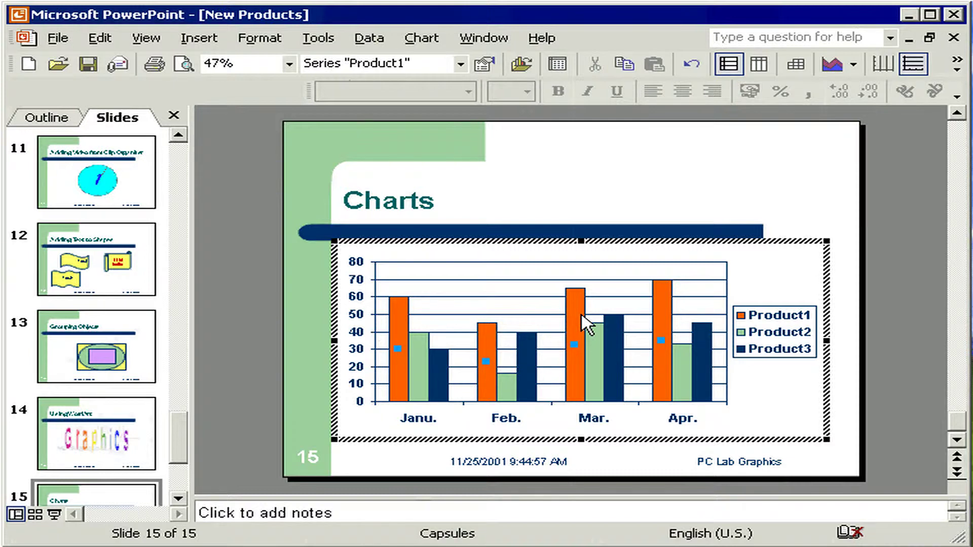
click(664, 315)
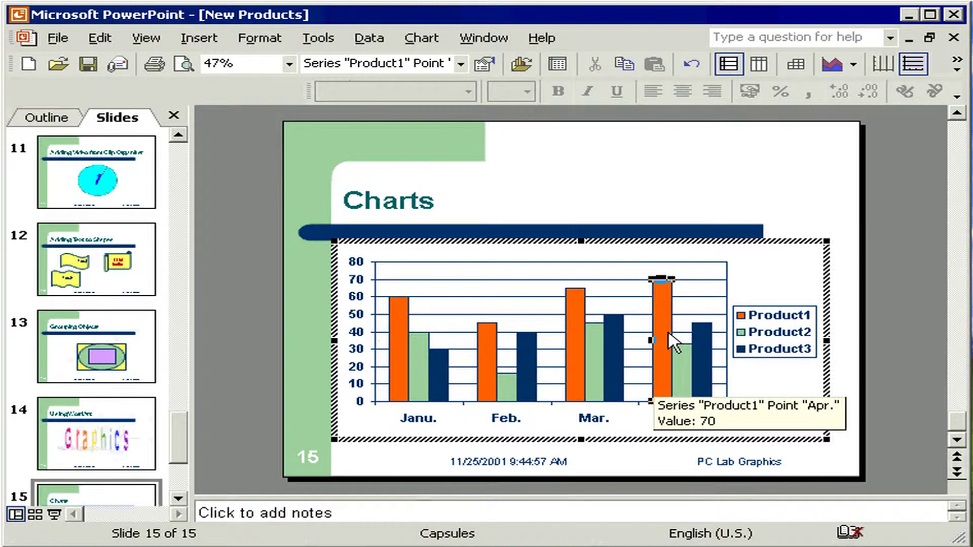
double_click(668, 333)
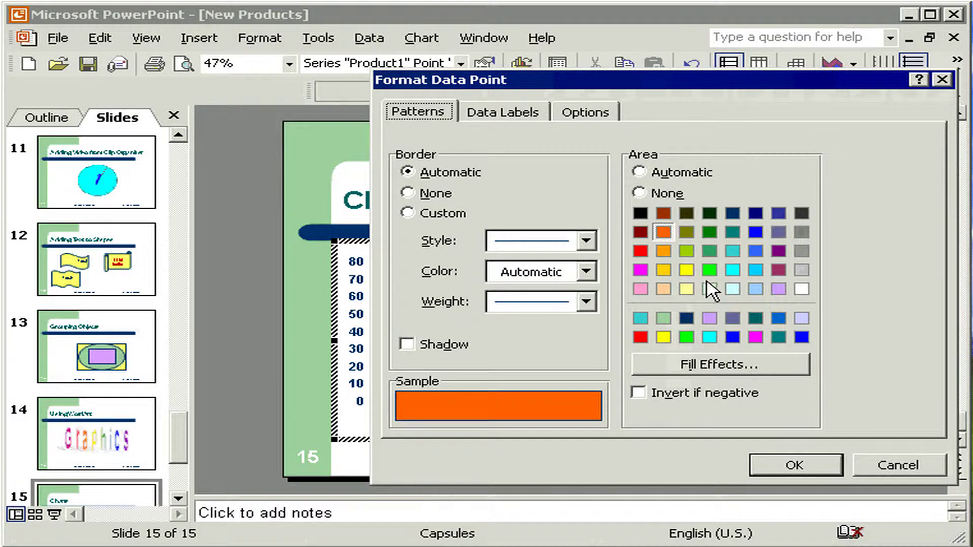
double_click(663, 337)
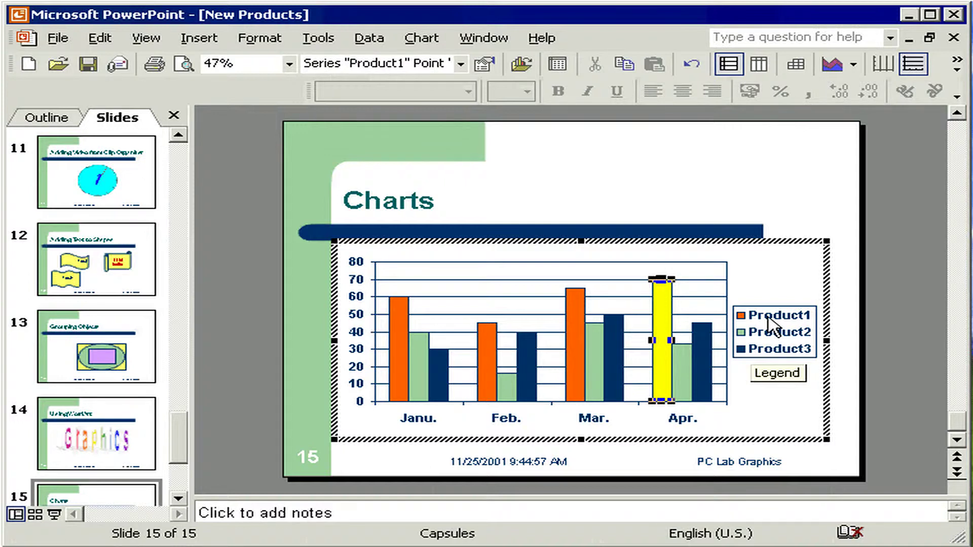
Choose a bright green area fill for the chart legend in Format Legend
right_click(768, 323)
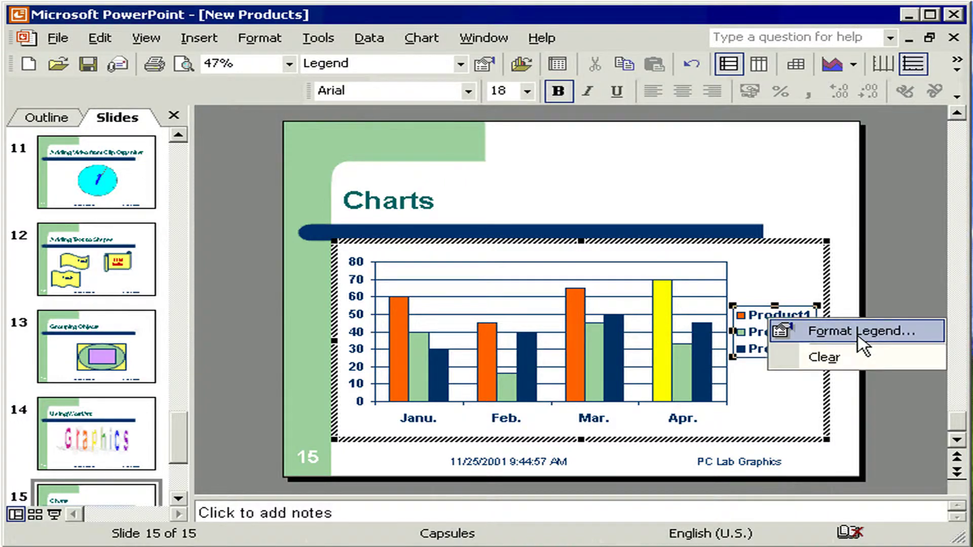
click(861, 332)
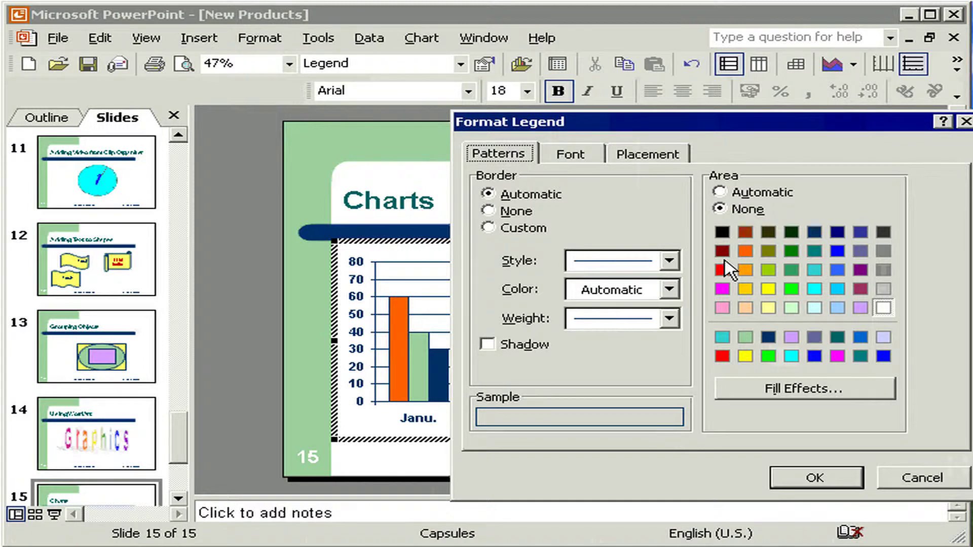
click(791, 289)
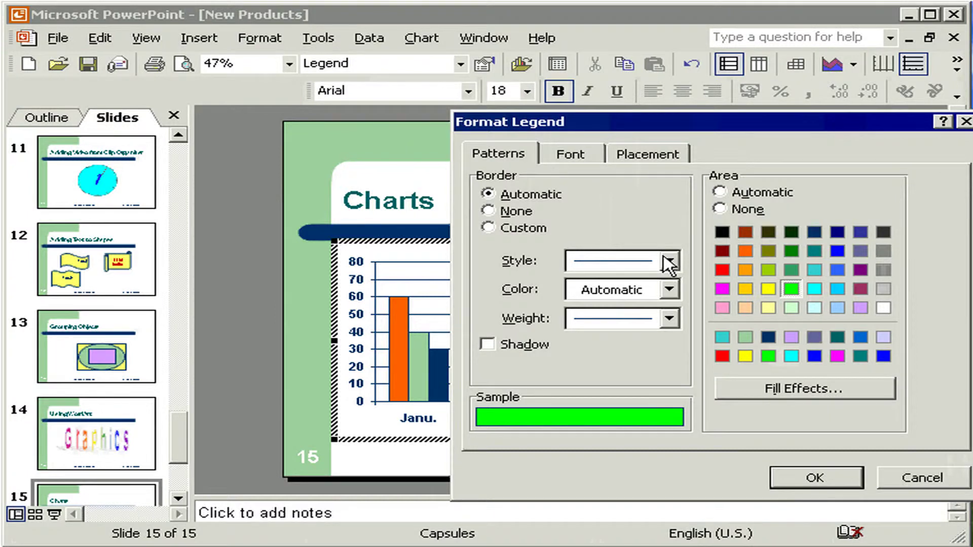
key(ctrl+Tab)
drag(655, 235, 657, 244)
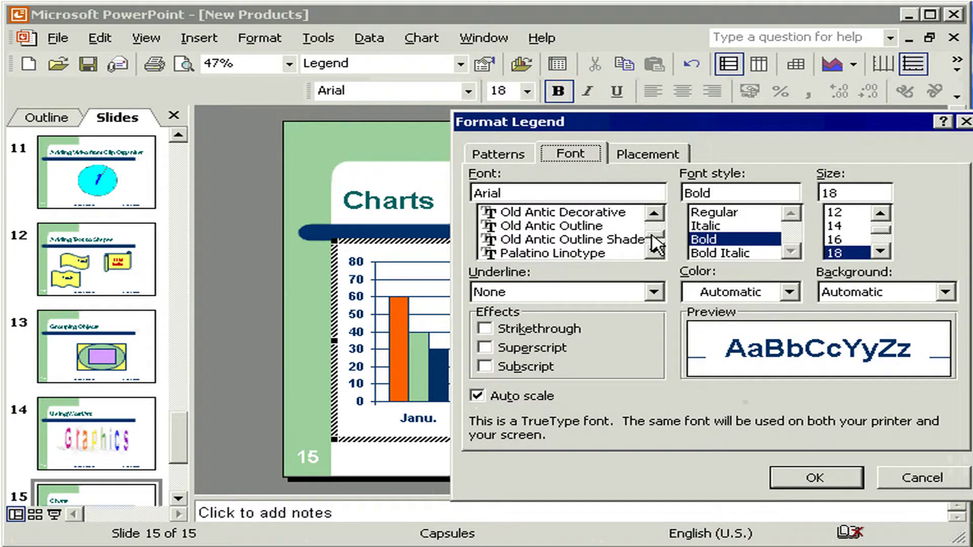
Set the legend font to Old Antic Outline Shaded, size 20
click(604, 242)
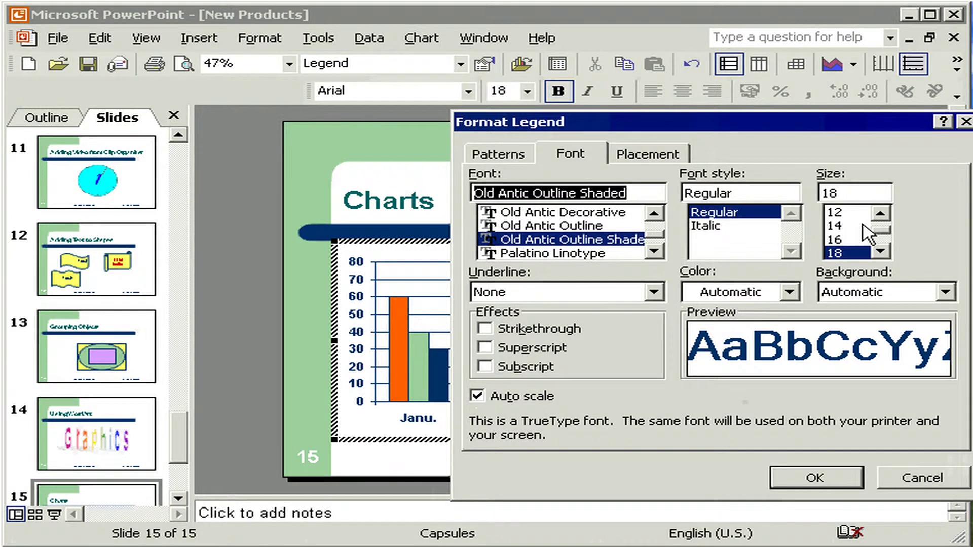
drag(856, 253, 855, 258)
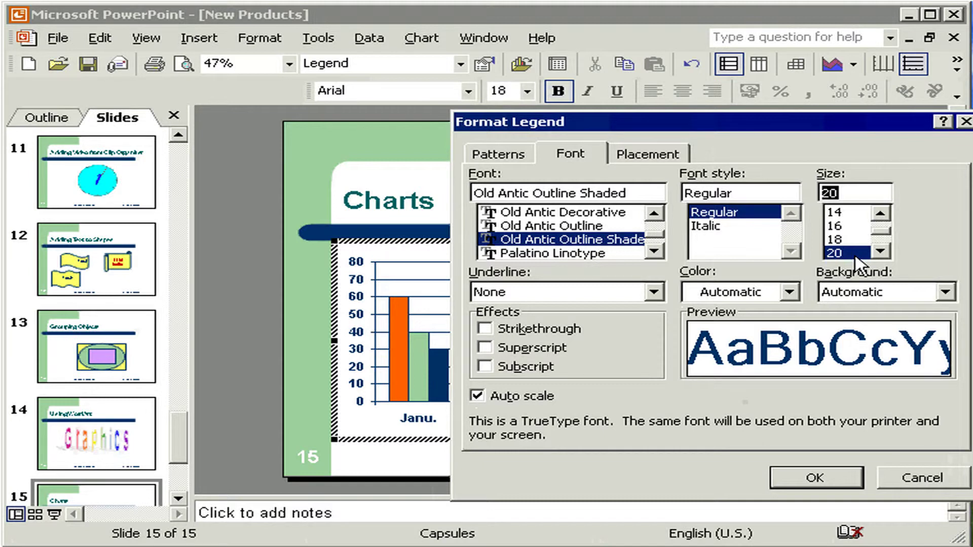
click(669, 161)
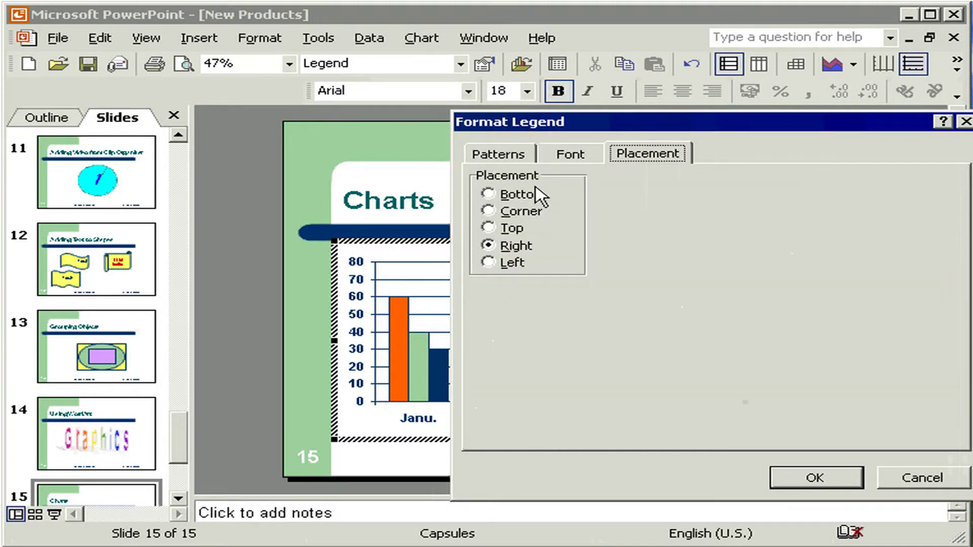
Place the legend at the bottom of the chart and apply the changes
click(519, 198)
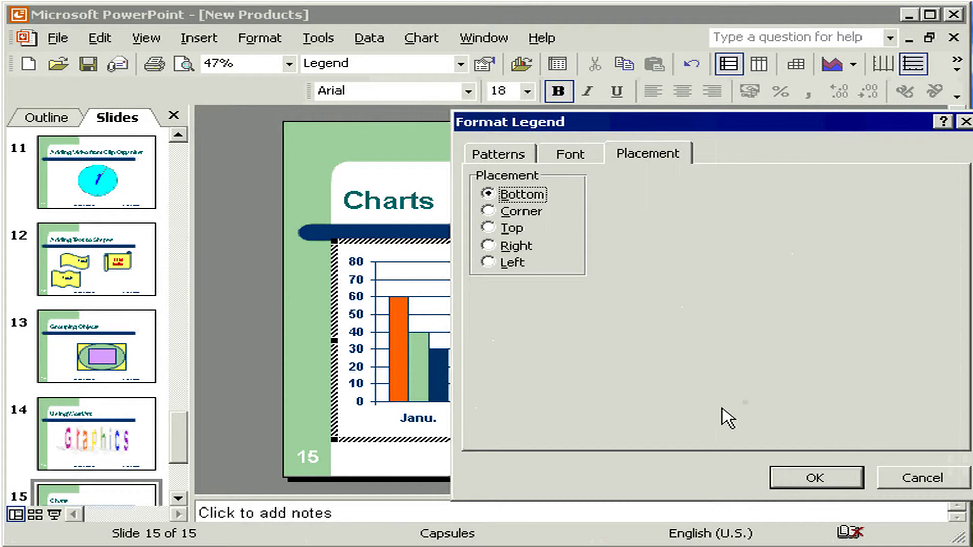
click(807, 474)
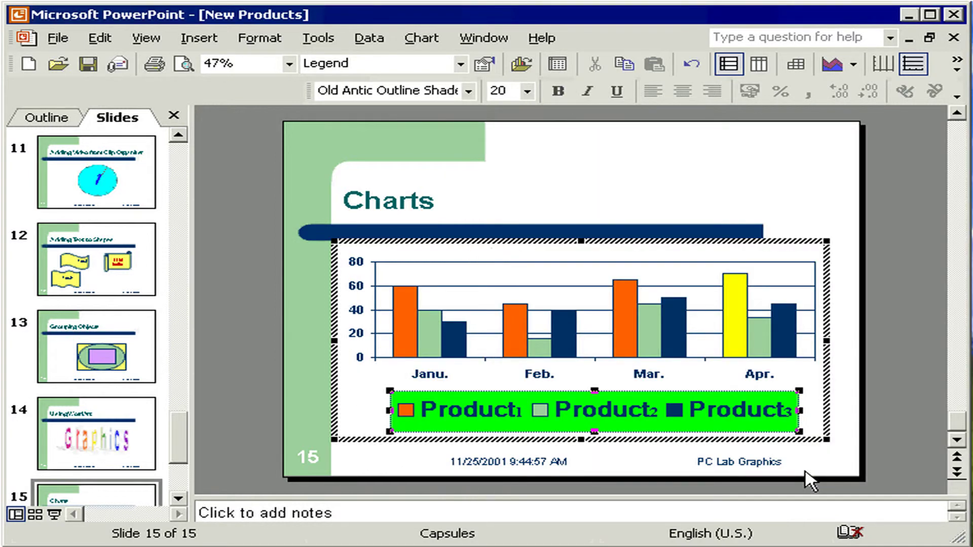